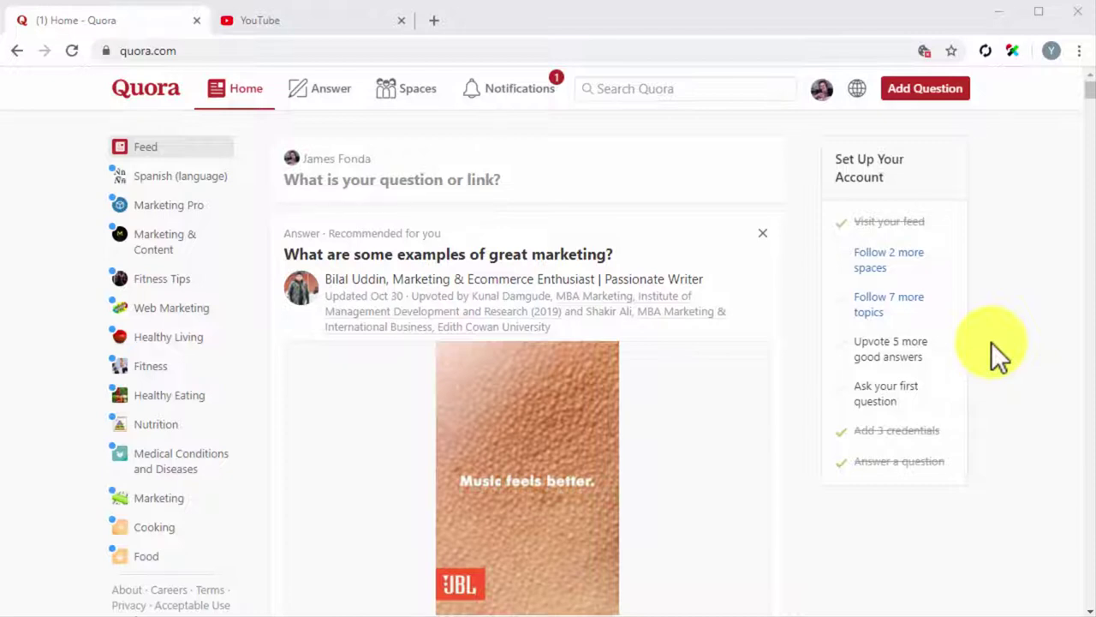
Search Quora for 'video marketing', open the Video Marketing topic, and browse its answers
left_click(657, 92)
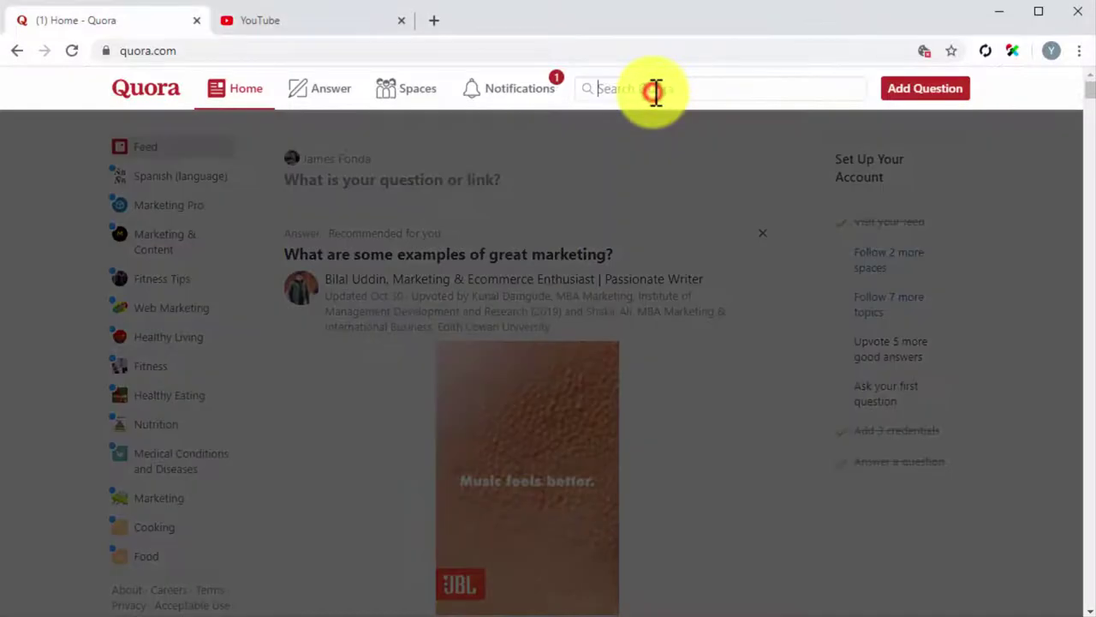
type("video marketing")
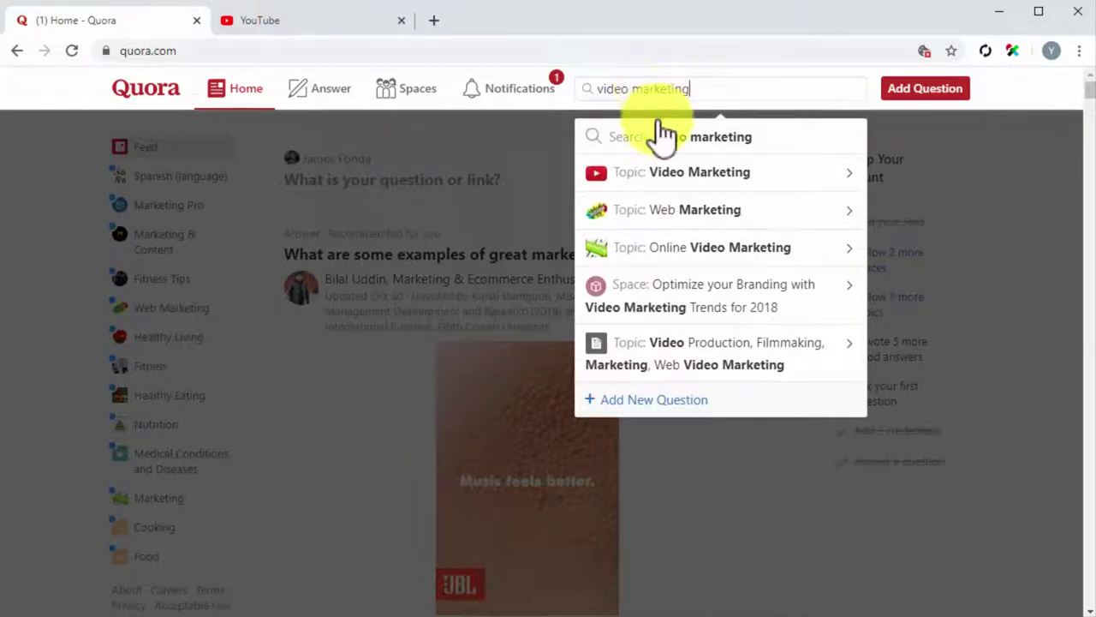
left_click(673, 175)
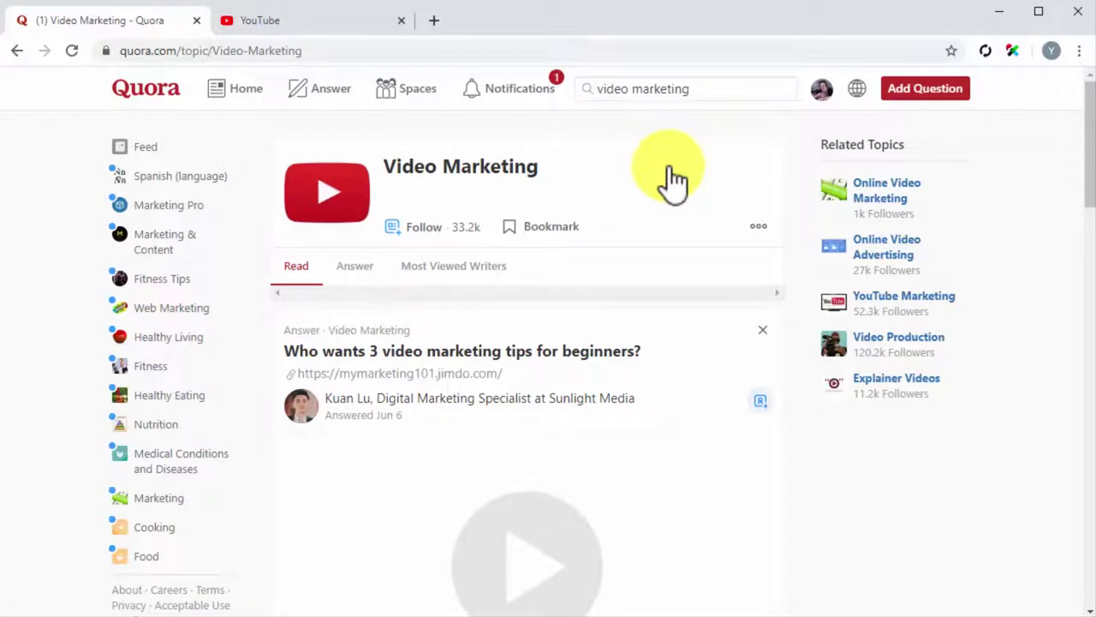
scroll(786, 332, "down", 2)
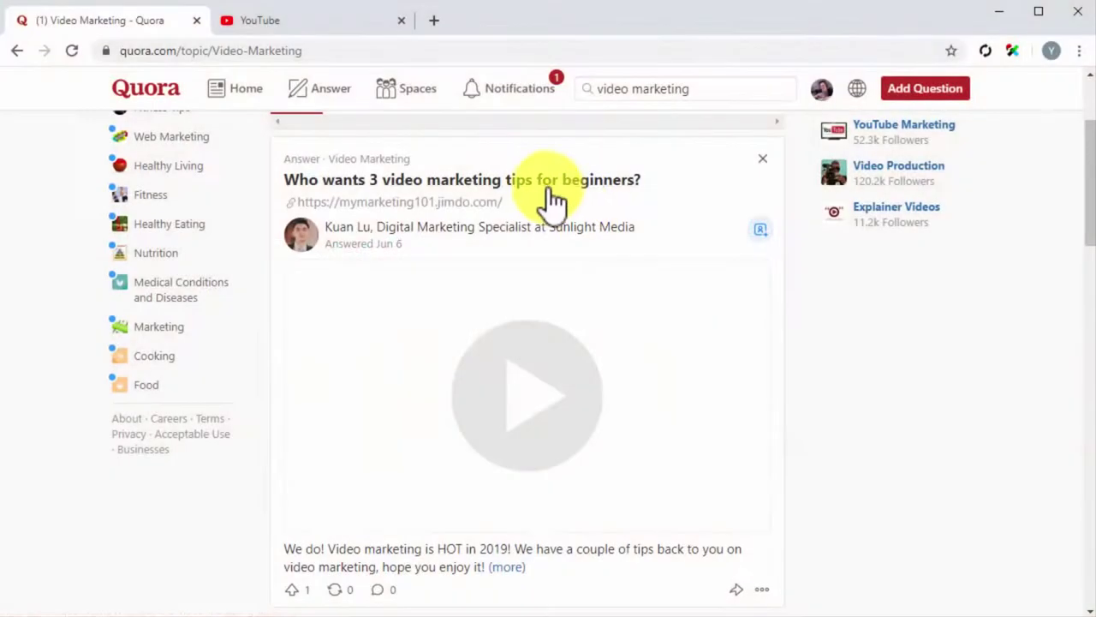
Open 'Who wants 3 video marketing tips for beginners?' and scroll to the answer with the branding-tips video
left_click(545, 187)
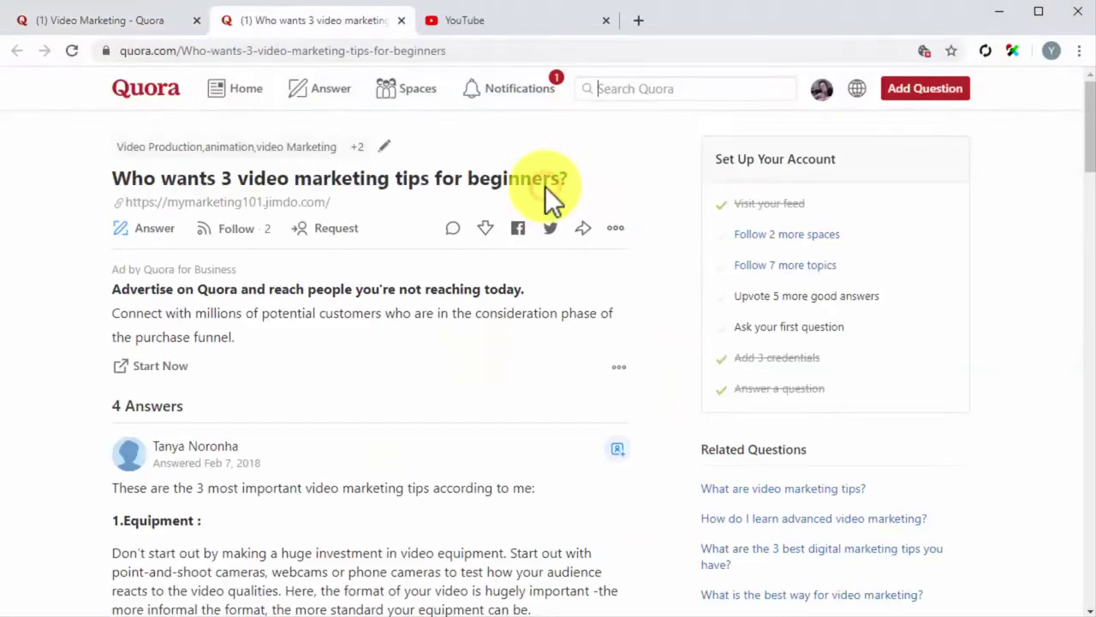
scroll(545, 185, "down", 1)
scroll(545, 186, "down", 8)
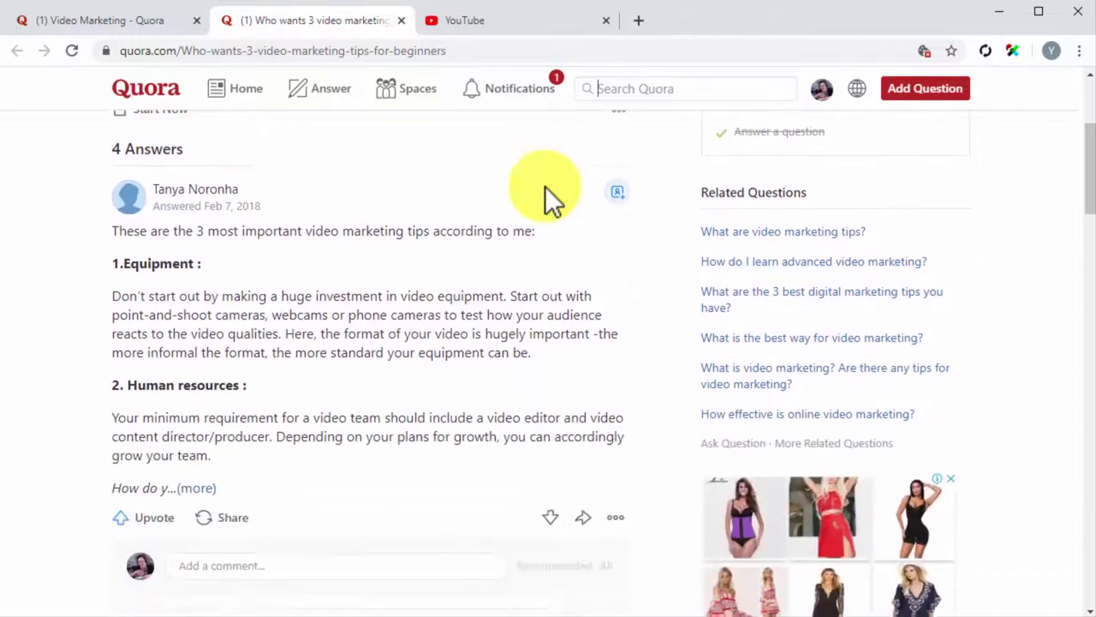
scroll(545, 185, "down", 10)
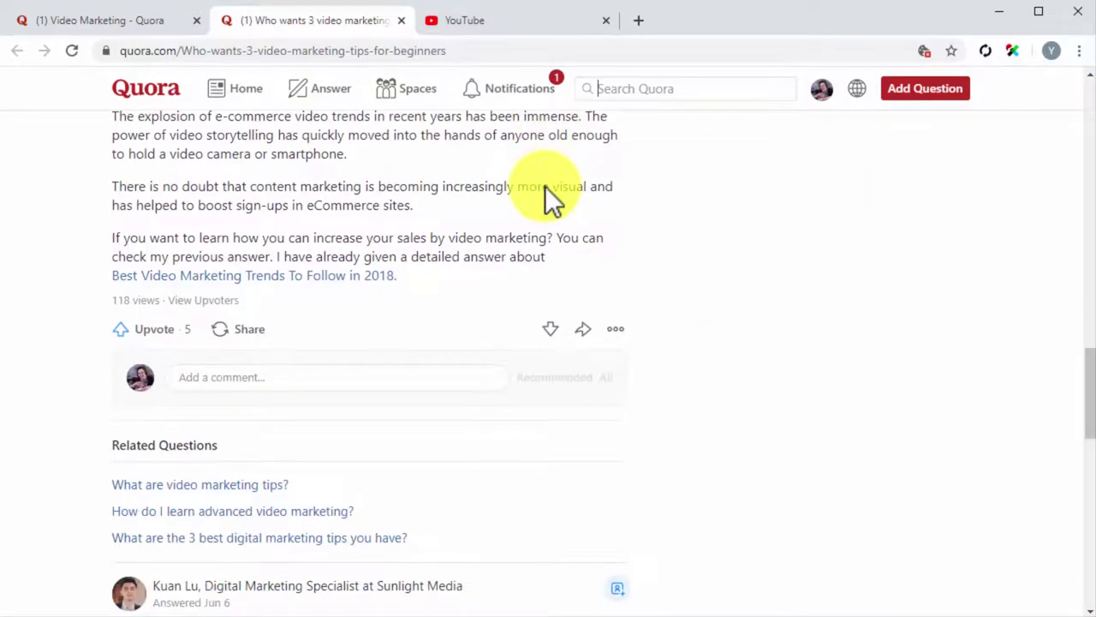
scroll(545, 185, "down", 5)
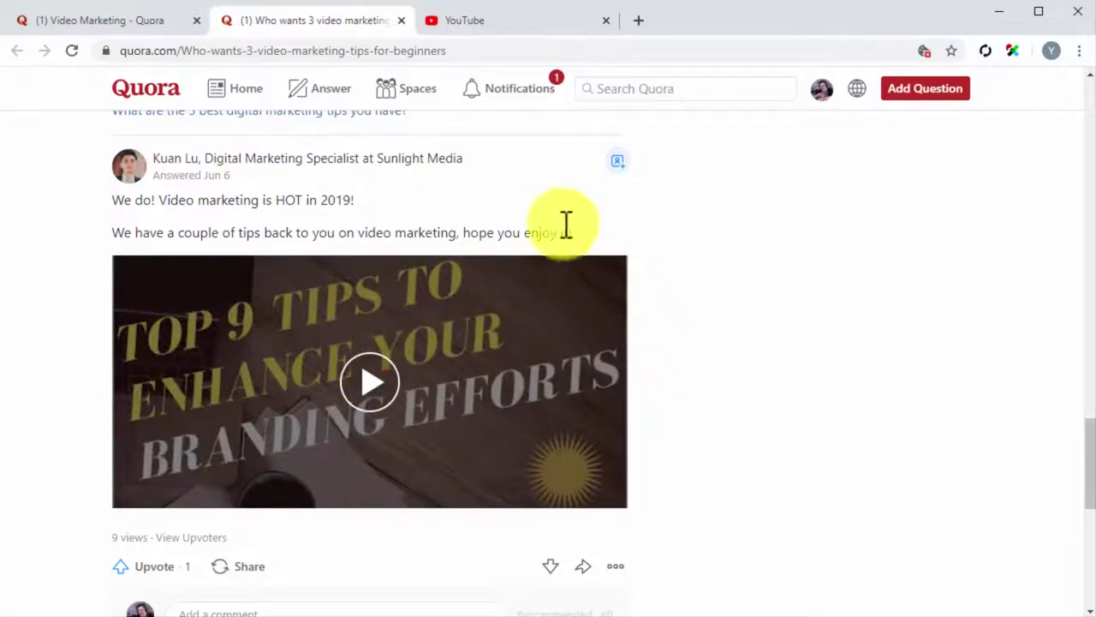
Close the extra Quora question tab and switch to the YouTube home page
left_click(402, 23)
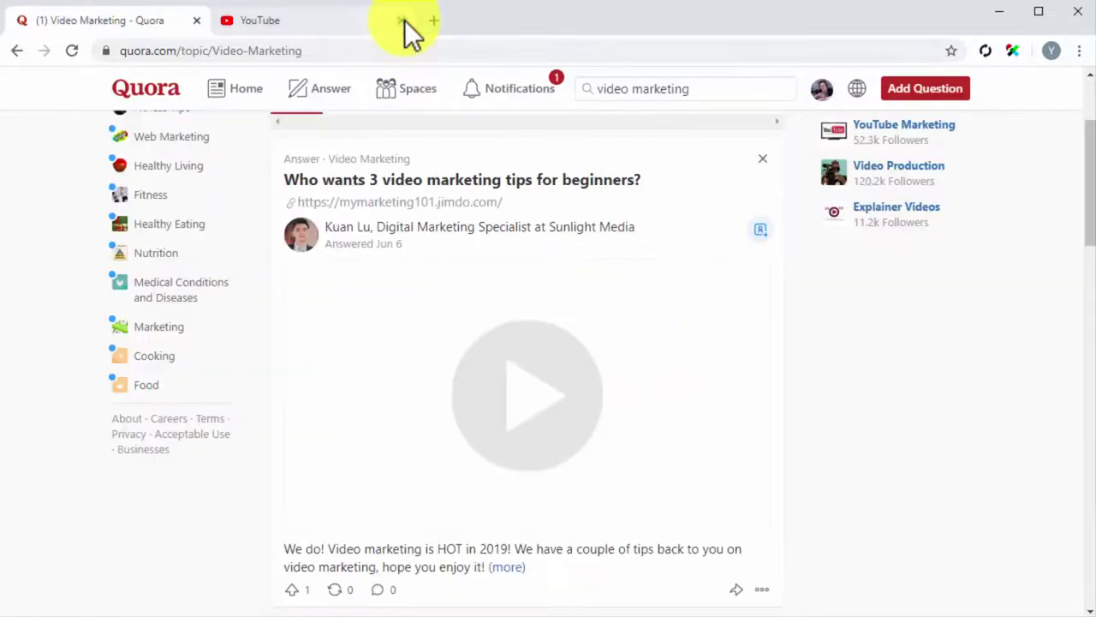
left_click(367, 30)
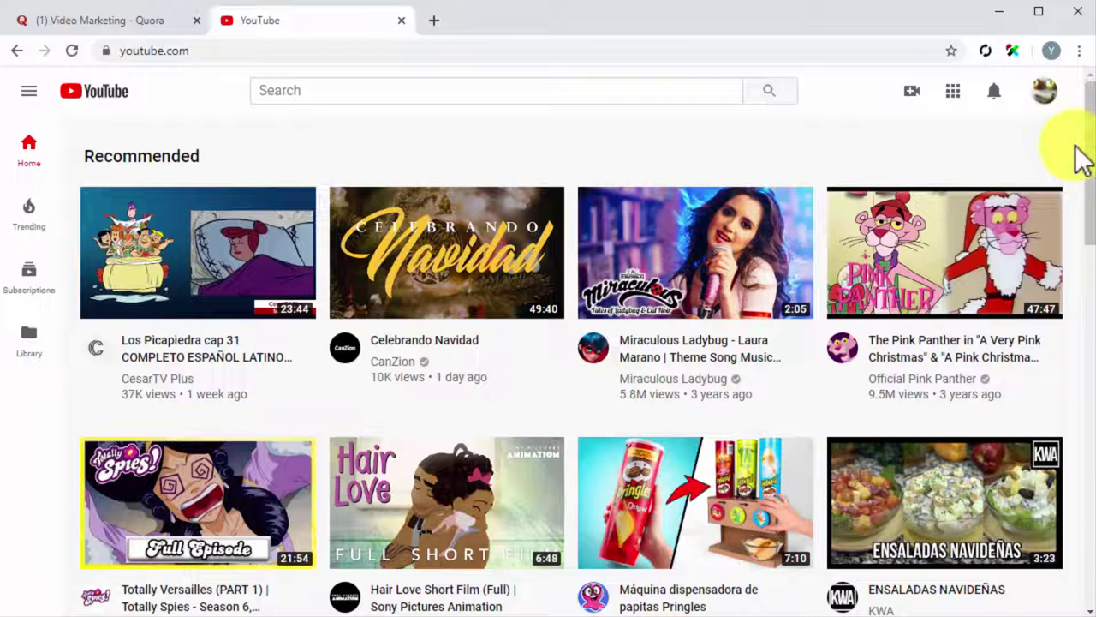
left_click(1043, 90)
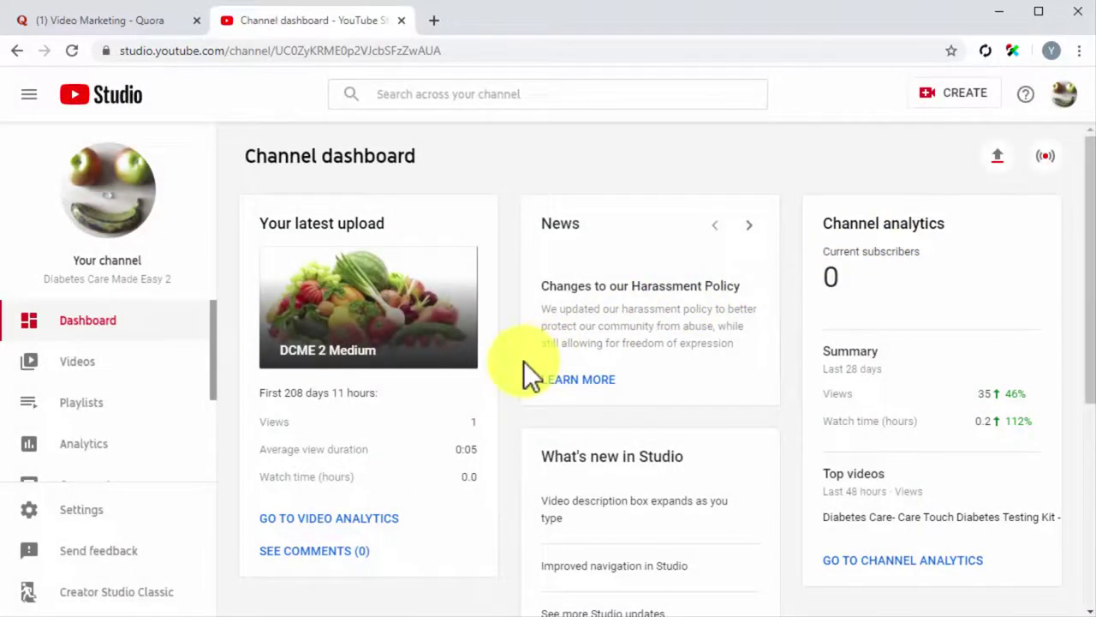
left_click(99, 382)
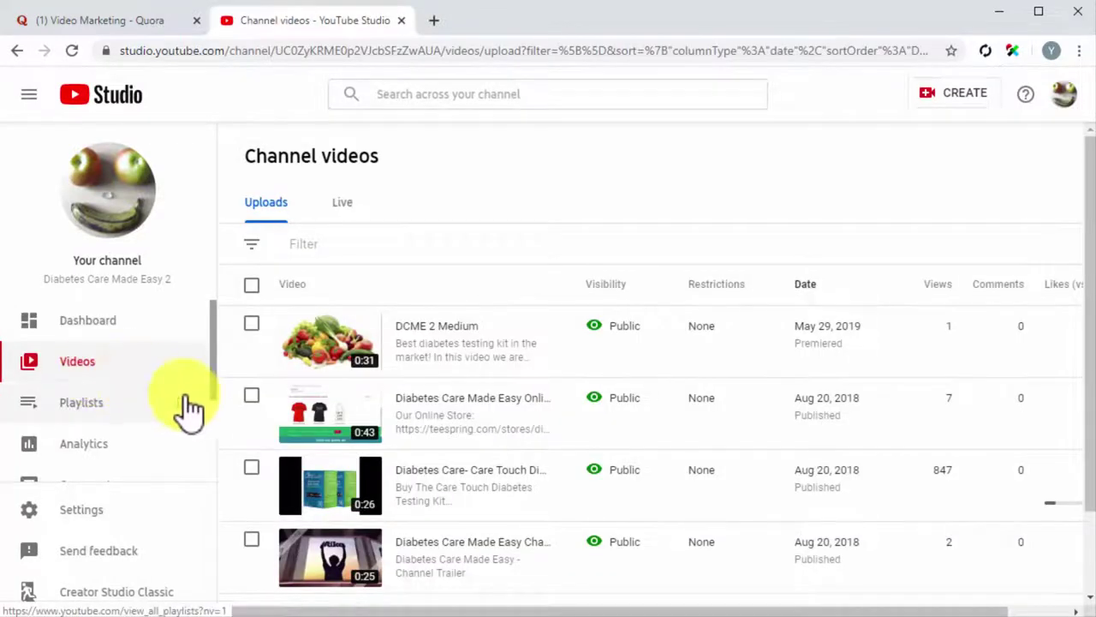
mouse_move(451, 488)
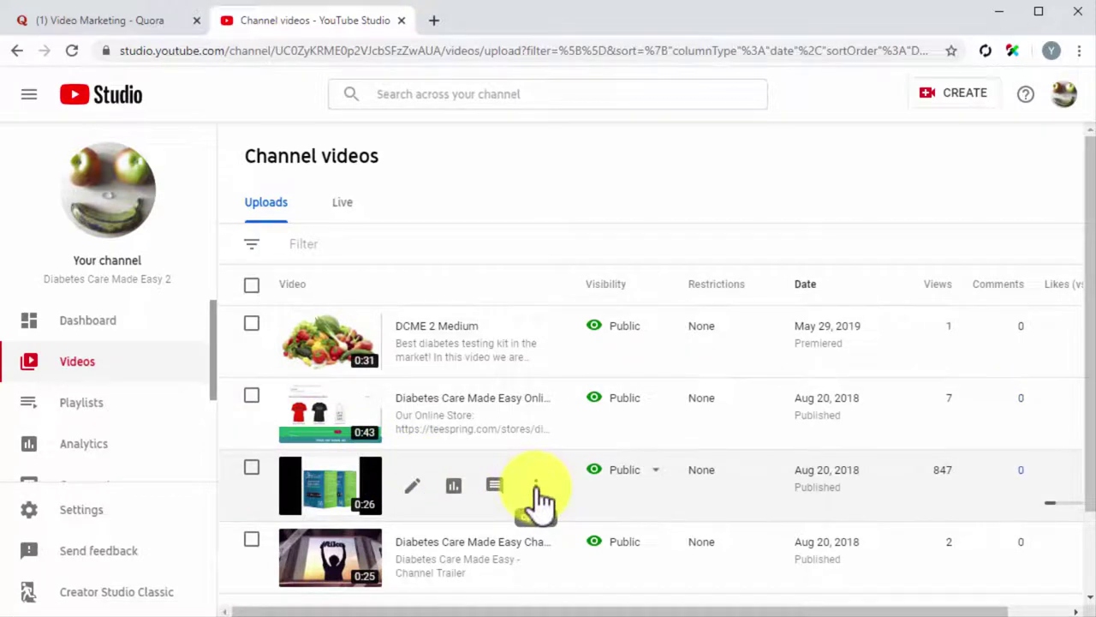
left_click(536, 487)
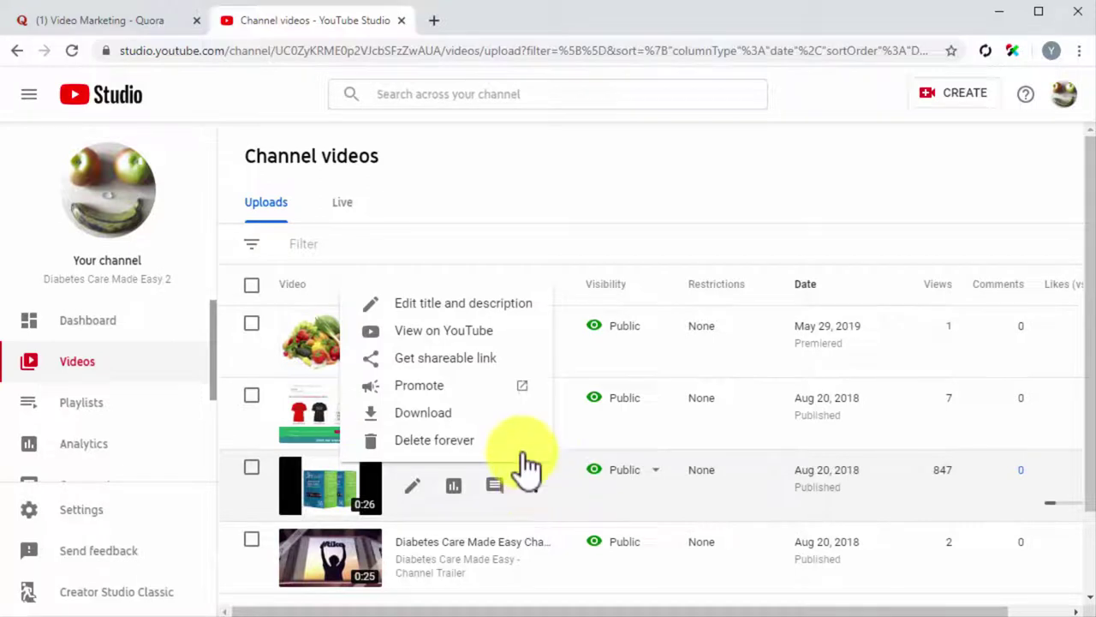
left_click(463, 360)
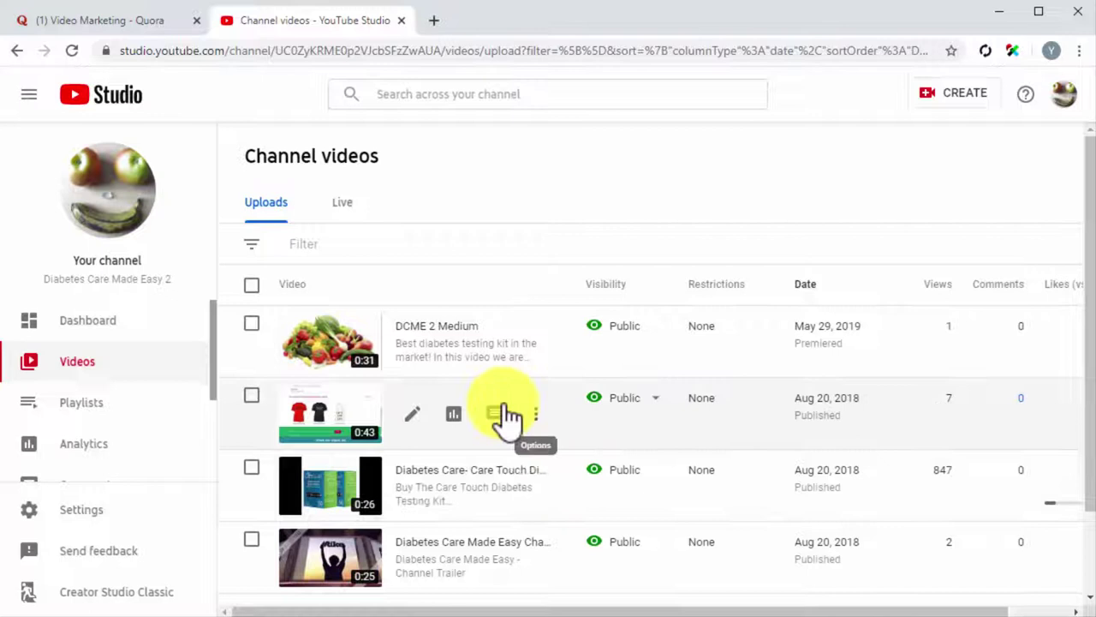
Switch back to the Quora tab showing the Video Marketing topic page
left_click(158, 26)
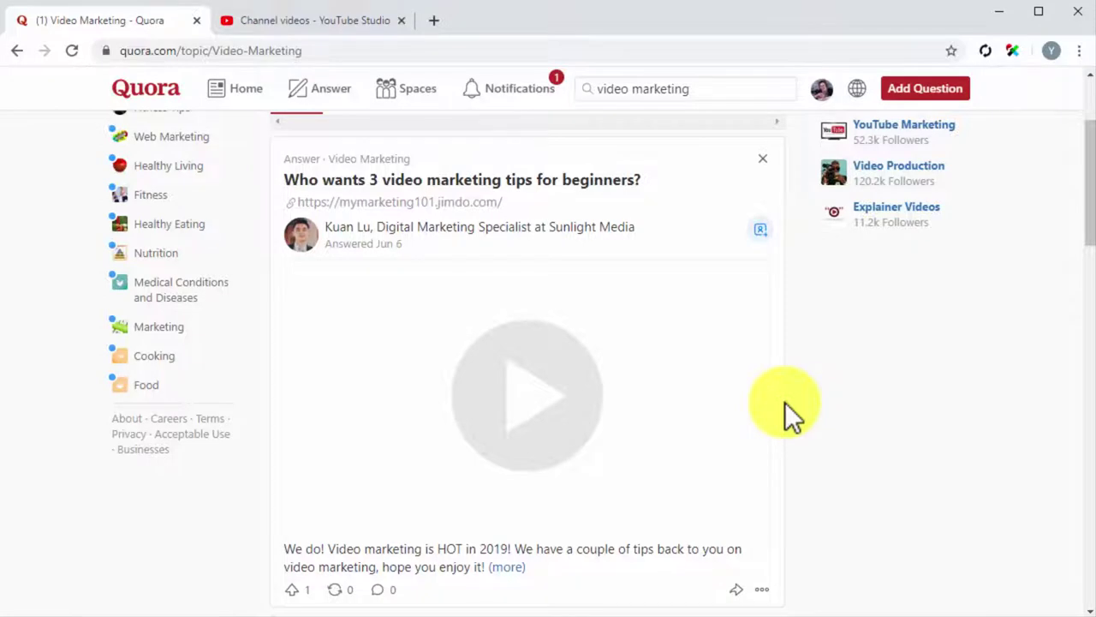
Search Quora for 'diabetes kit' and browse the results filtered to questions only
left_click(751, 86)
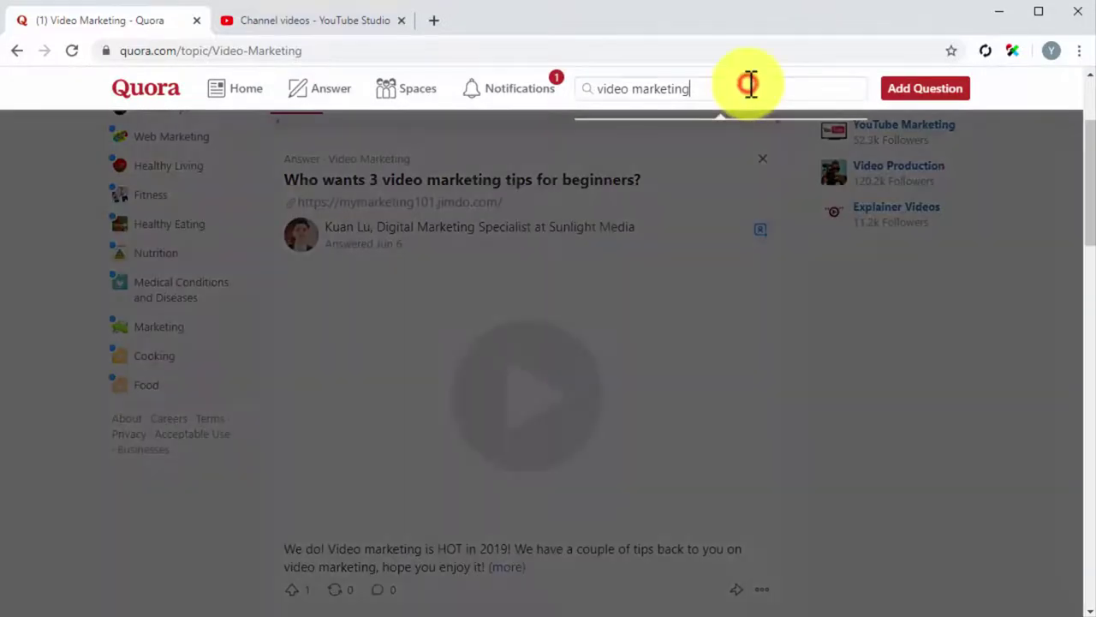
key("BackSpace")
key("BackSpace")
key("BackSpace")
key("BackSpace")
key("BackSpace")
key("BackSpace")
key("BackSpace")
key("BackSpace")
key("BackSpace")
key("BackSpace")
key("BackSpace")
key("BackSpace")
key("BackSpace")
key("BackSpace")
key("BackSpace")
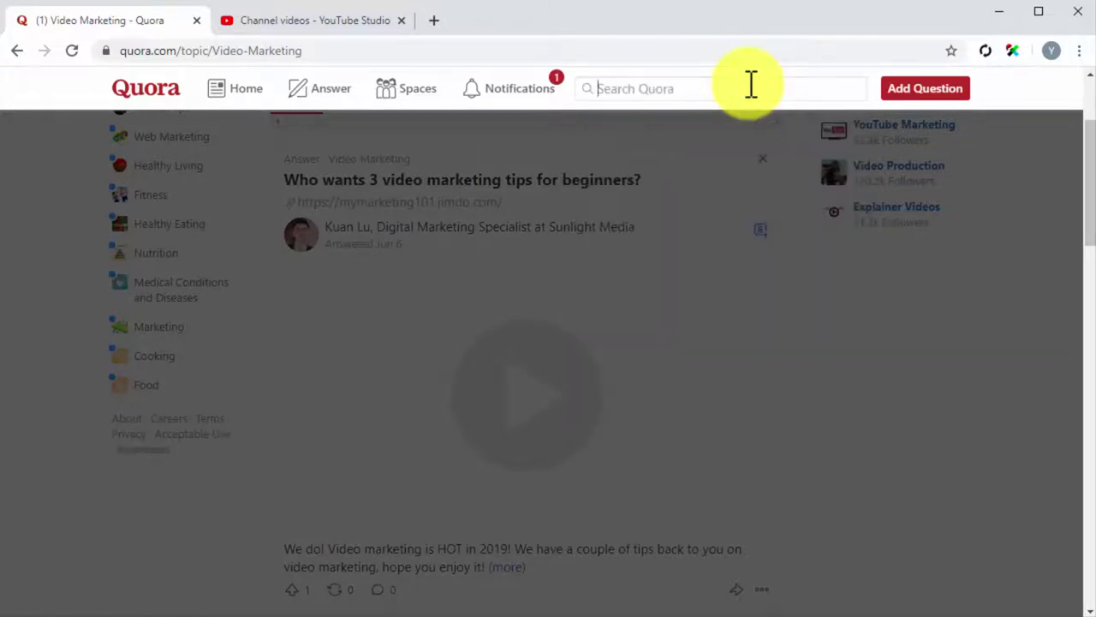
type("diabetes kit")
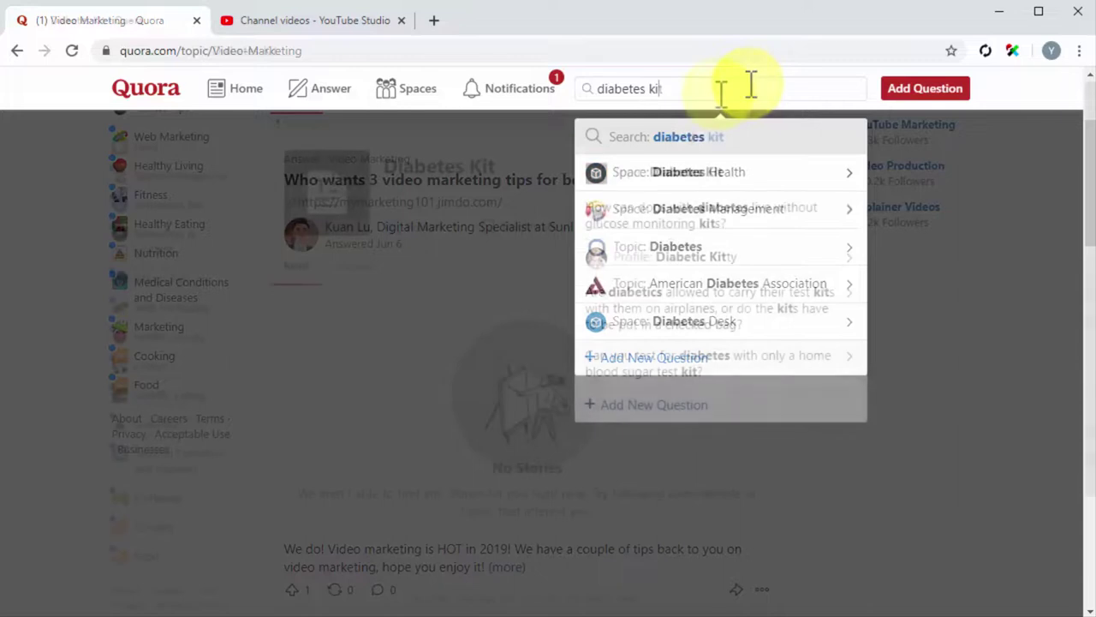
key("Return")
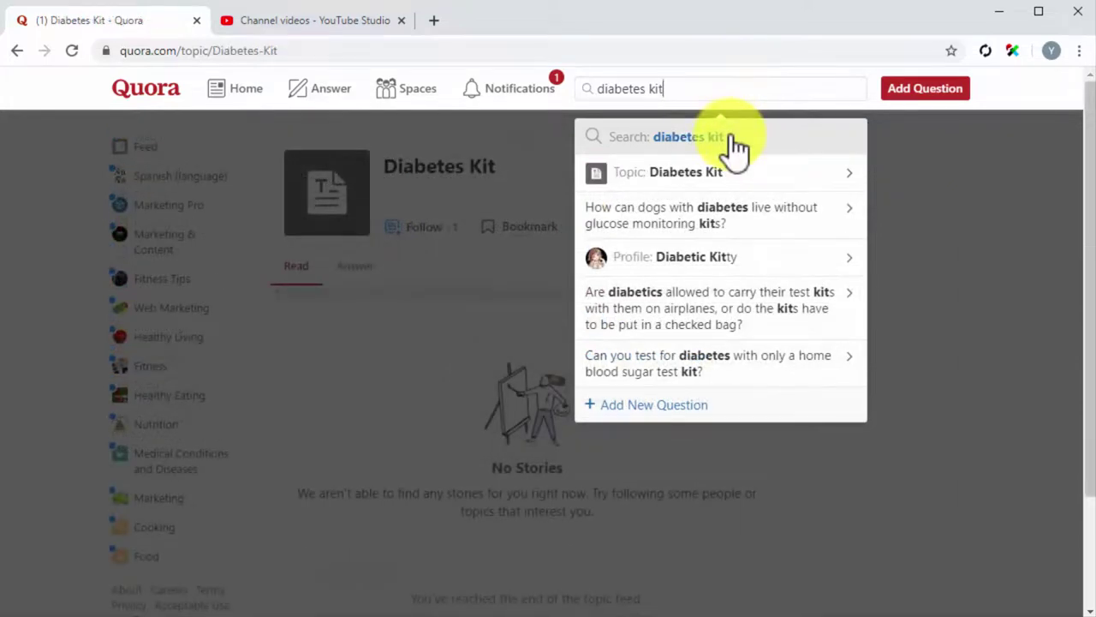
left_click(735, 144)
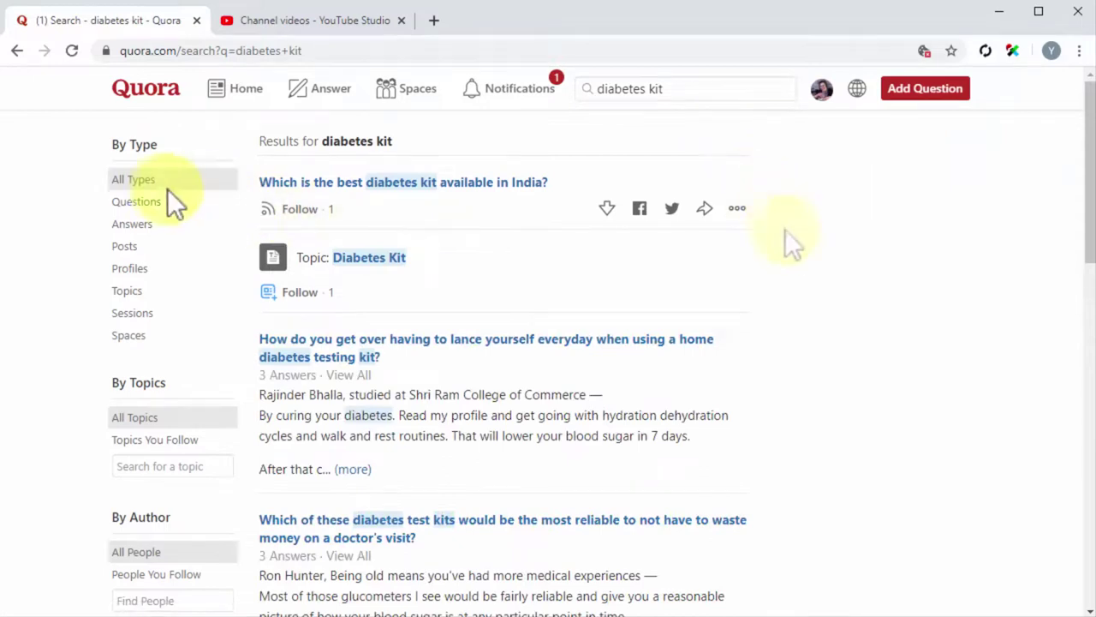
left_click(191, 202)
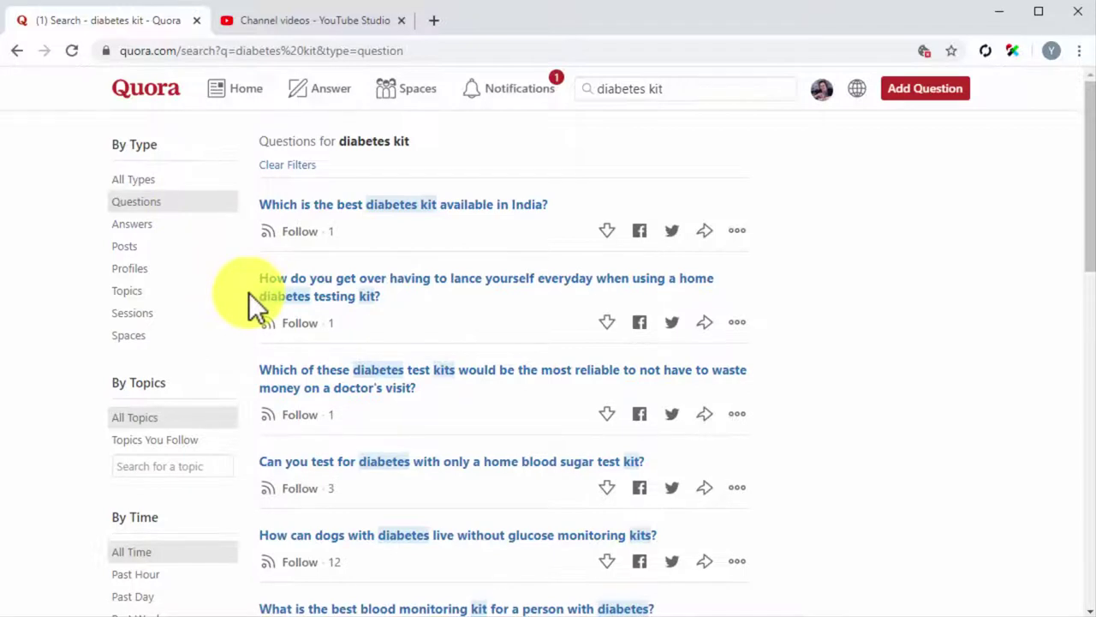
scroll(248, 292, "down", 3)
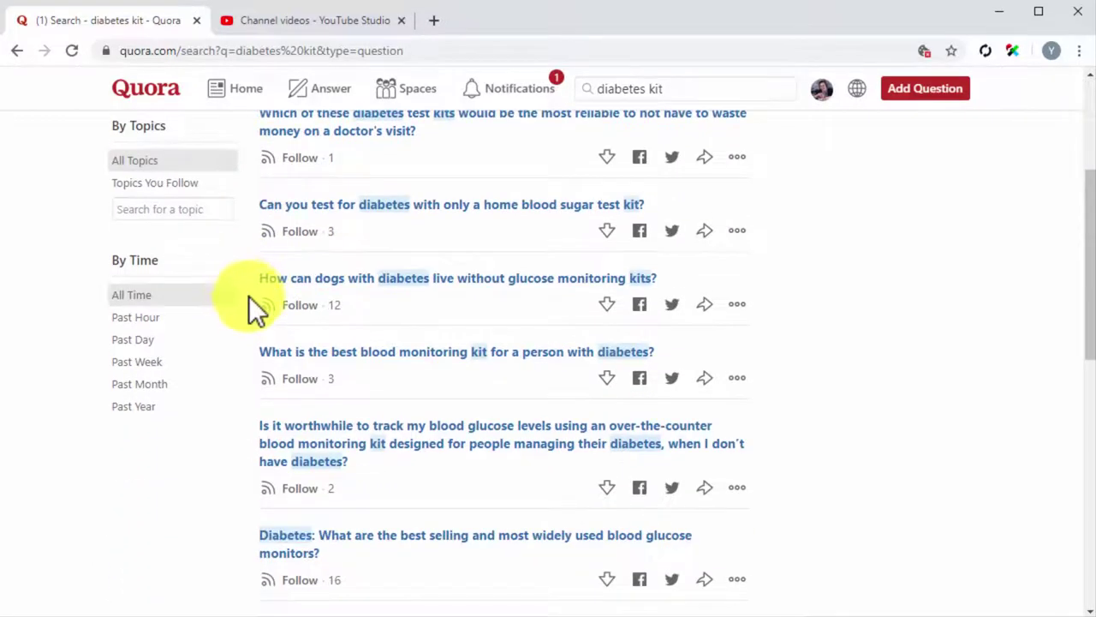
Start an answer to the best blood monitoring kit question with two intro paragraphs
left_click(405, 364)
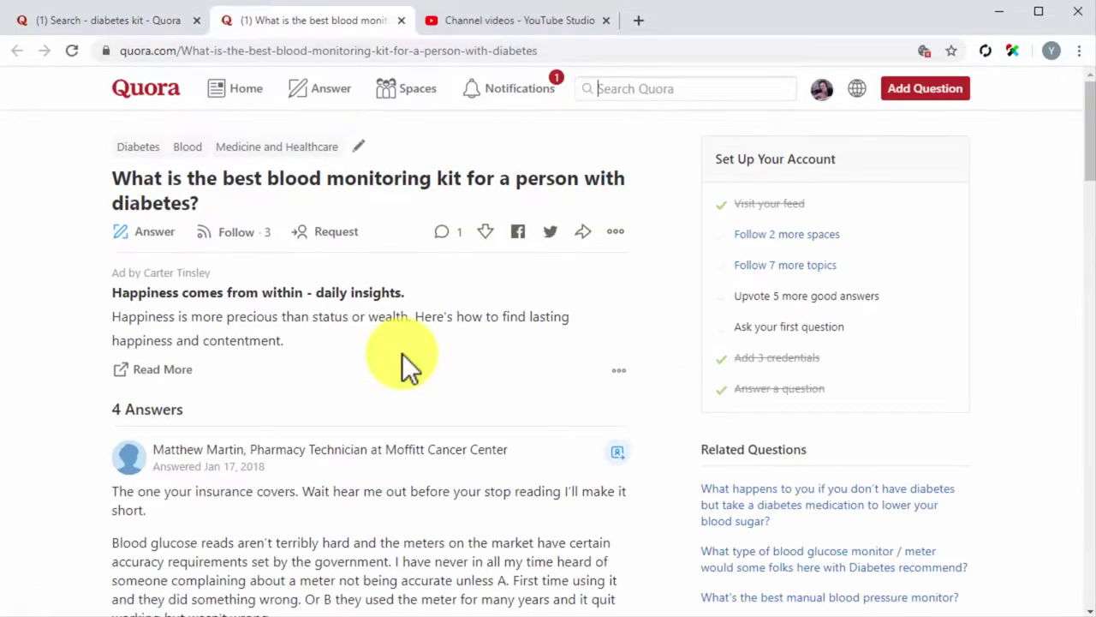
left_click(160, 235)
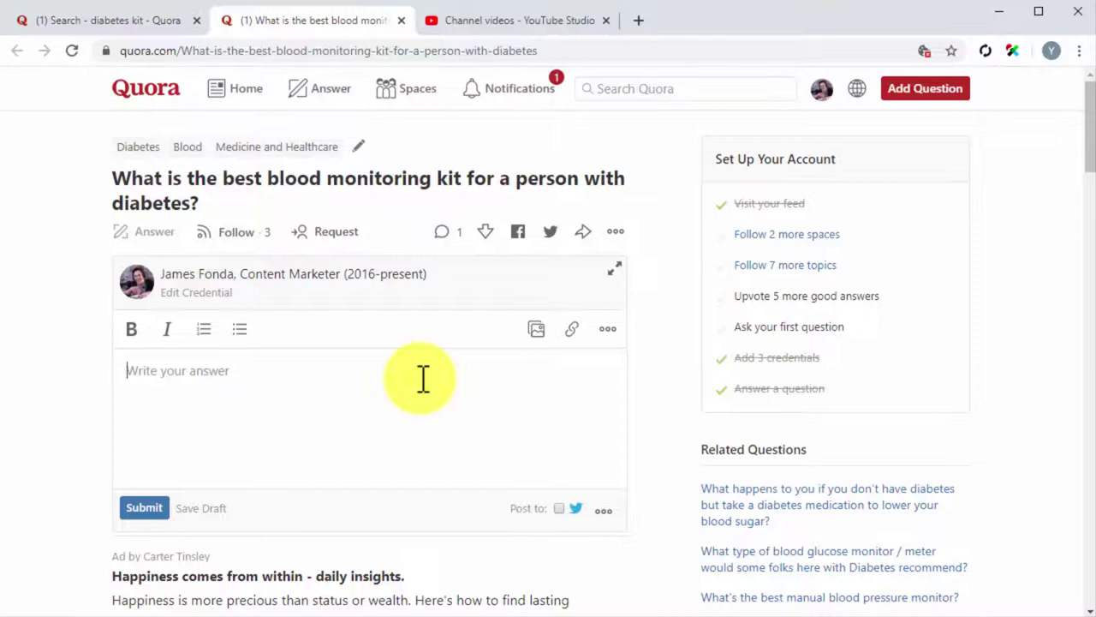
type("There are")
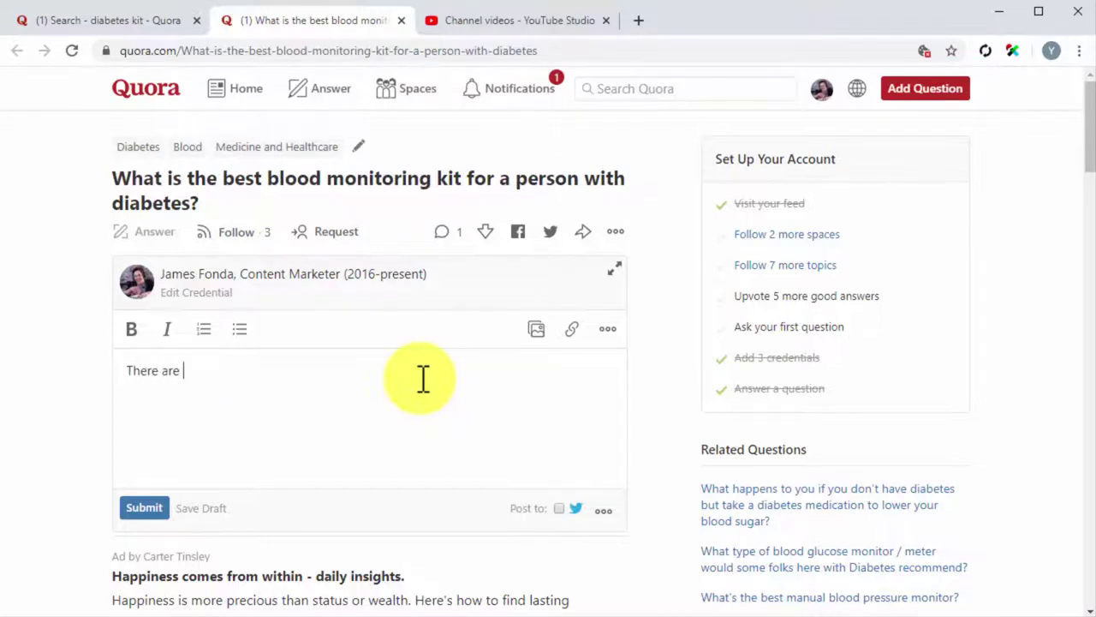
key("ctrl+v")
type(".")
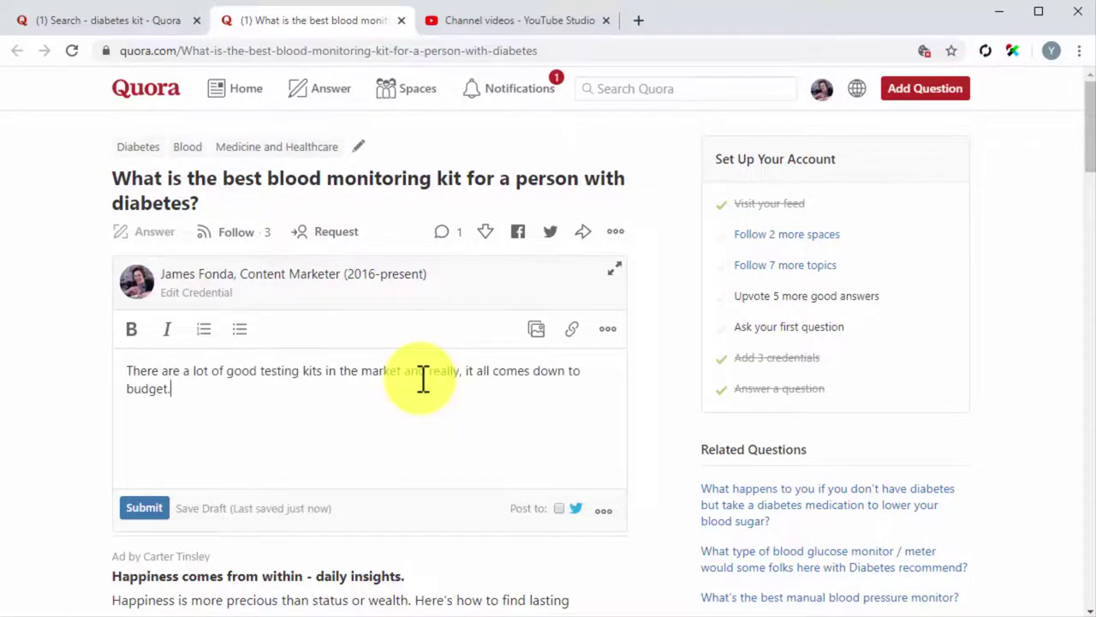
key("Return")
key("ctrl+v")
type("ones in")
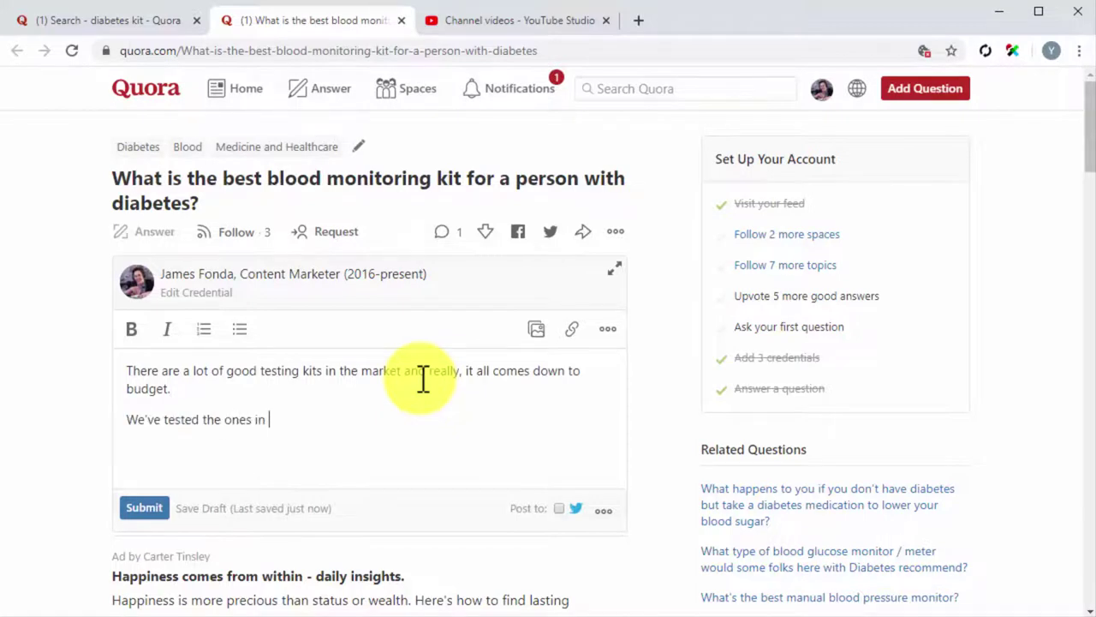
key("ctrl+v")
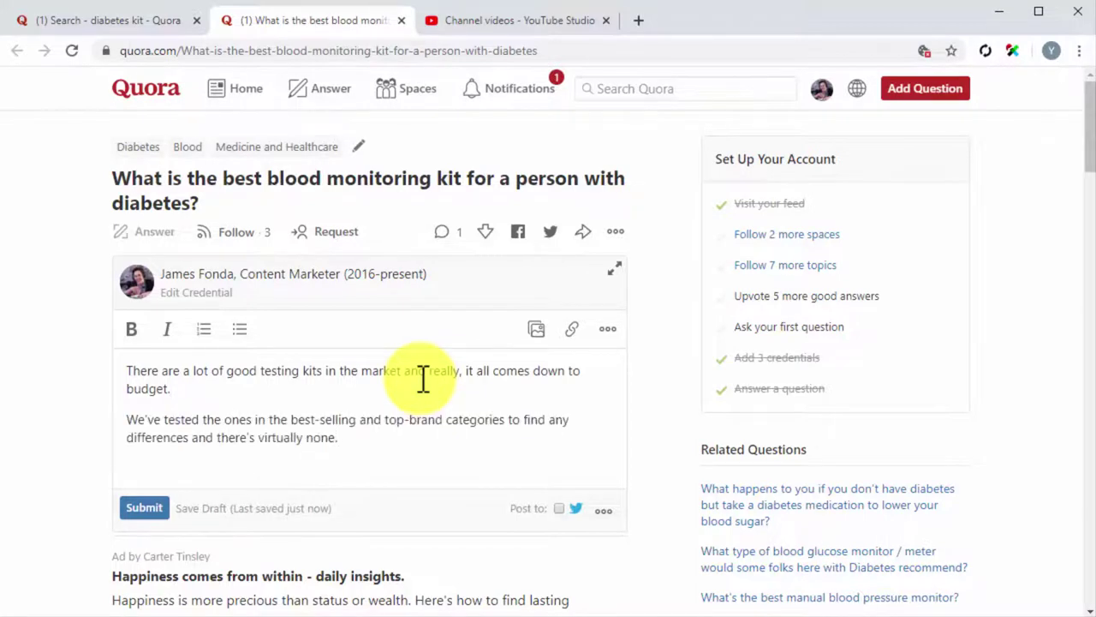
key("ctrl+v")
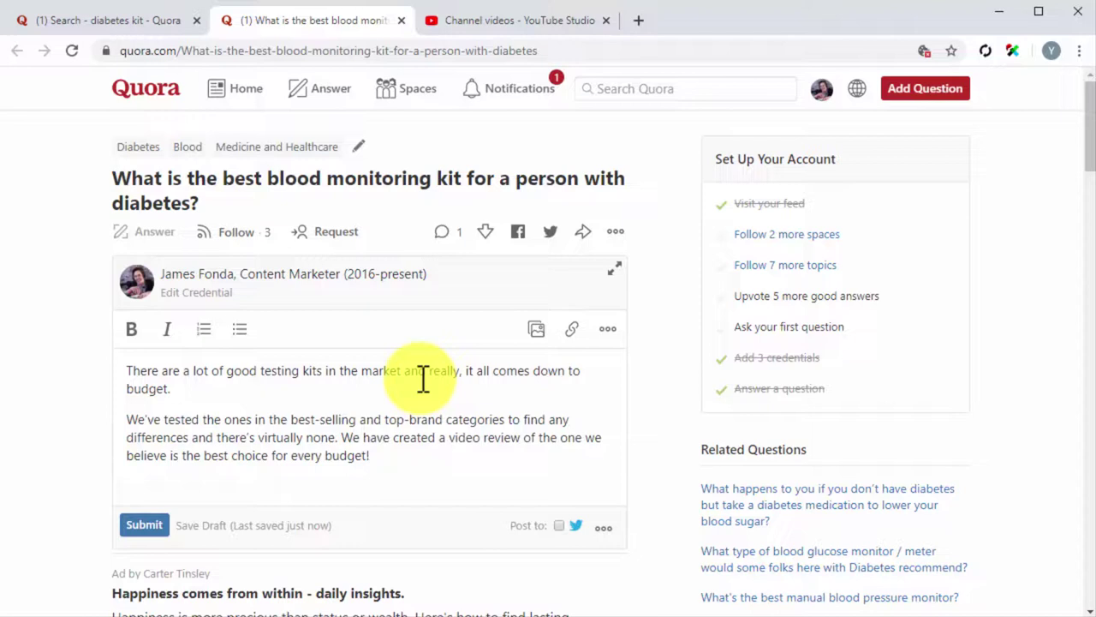
key("Return")
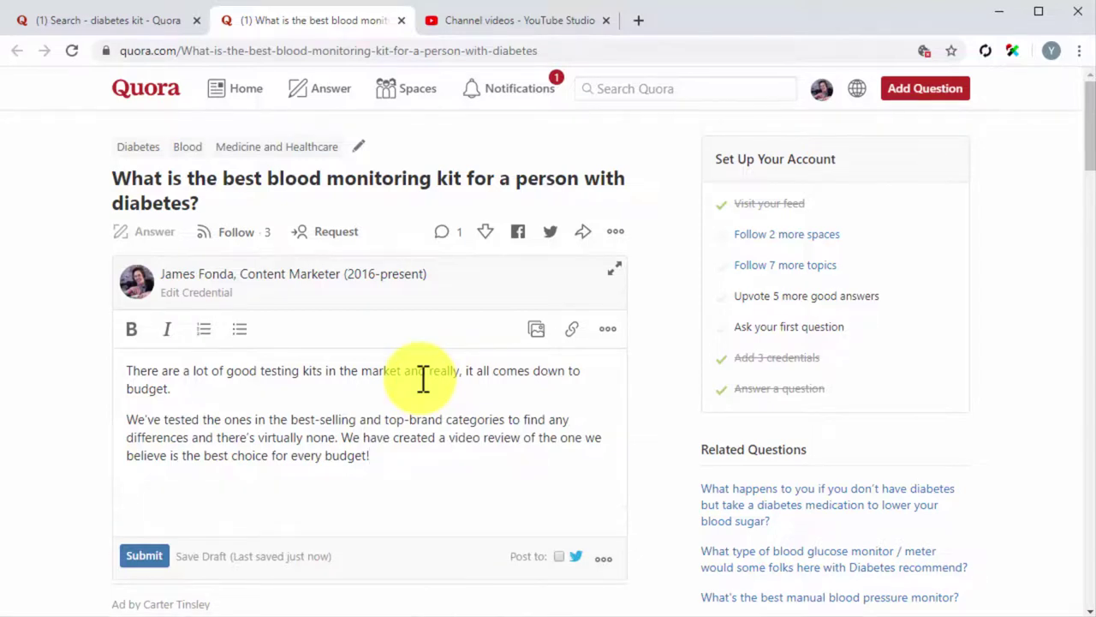
Add a bold 'TouchCare Diabetes Testing Kit Review' heading with blank lines below it
type("TouchCare Diabetes Testing Kit Review")
key("shift+Home")
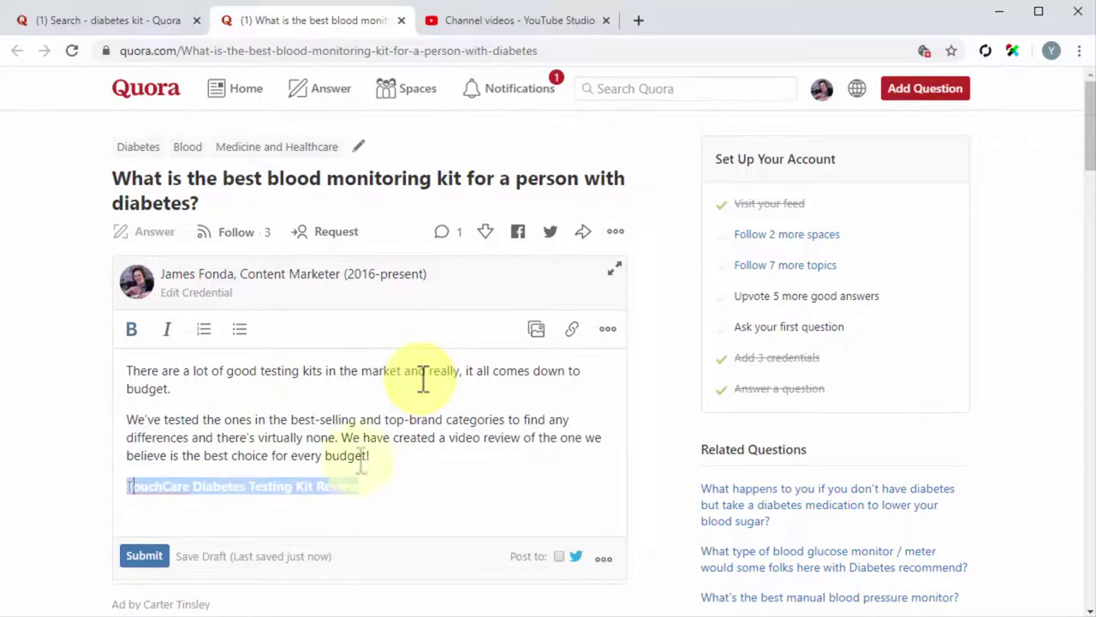
key("ctrl+b")
left_click(409, 486)
key("Return")
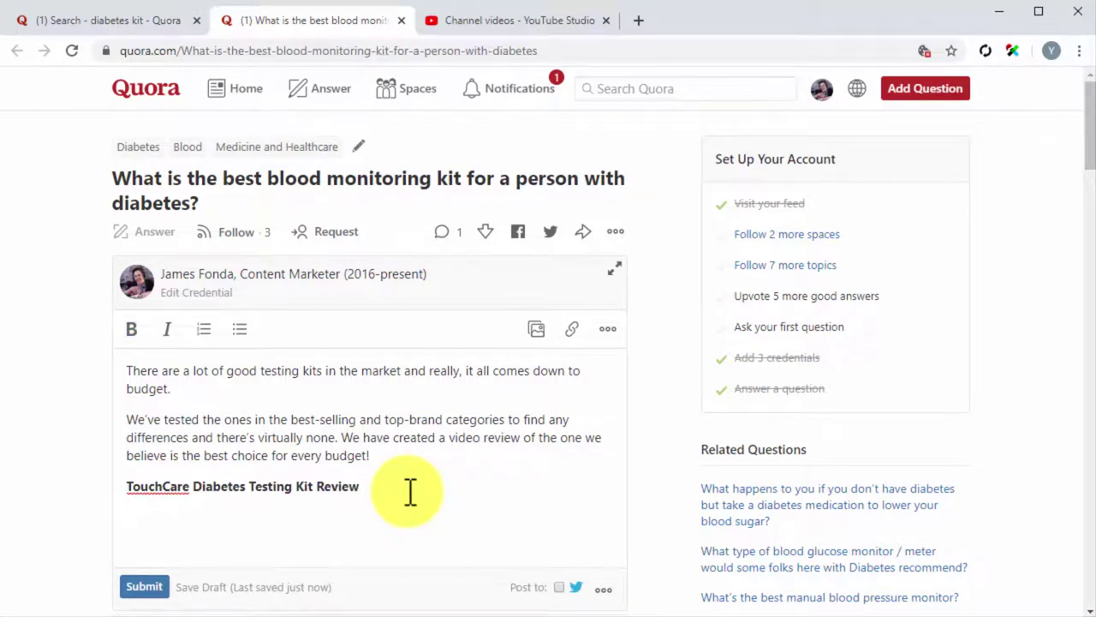
key("Return")
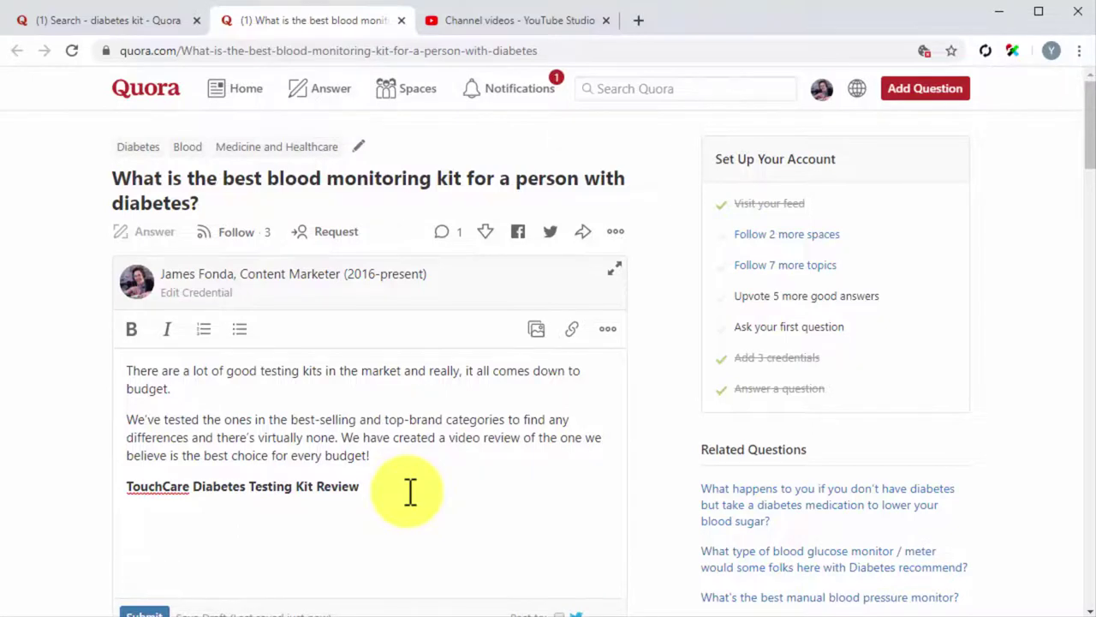
Paste the CareTouch review video URL under the bold heading so it embeds
key("ctrl+v")
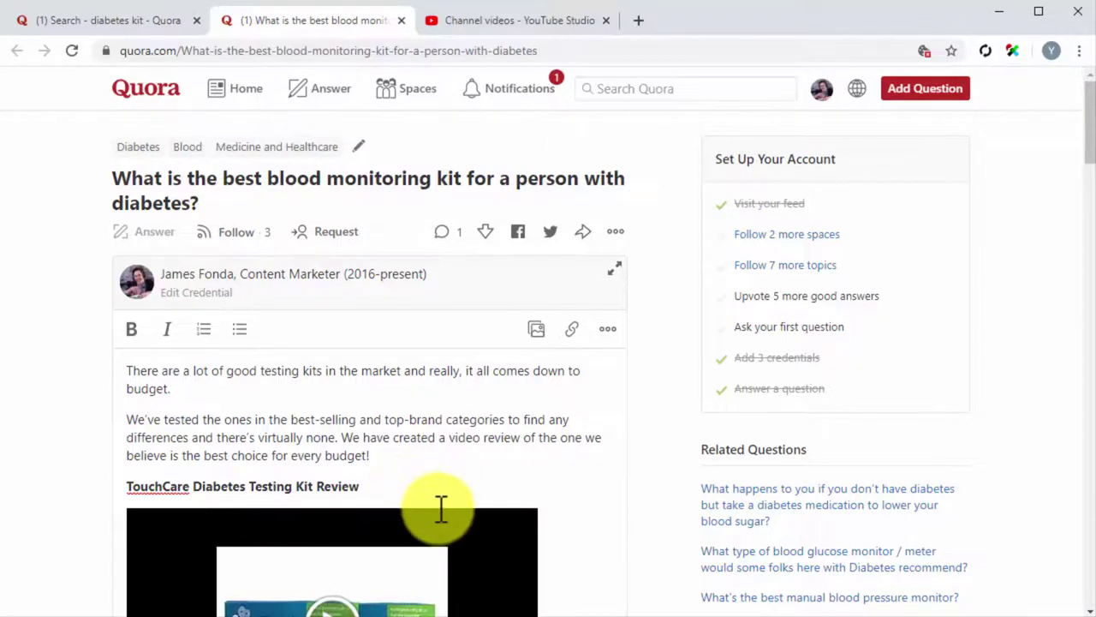
scroll(563, 547, "down", 1)
scroll(563, 548, "down", 2)
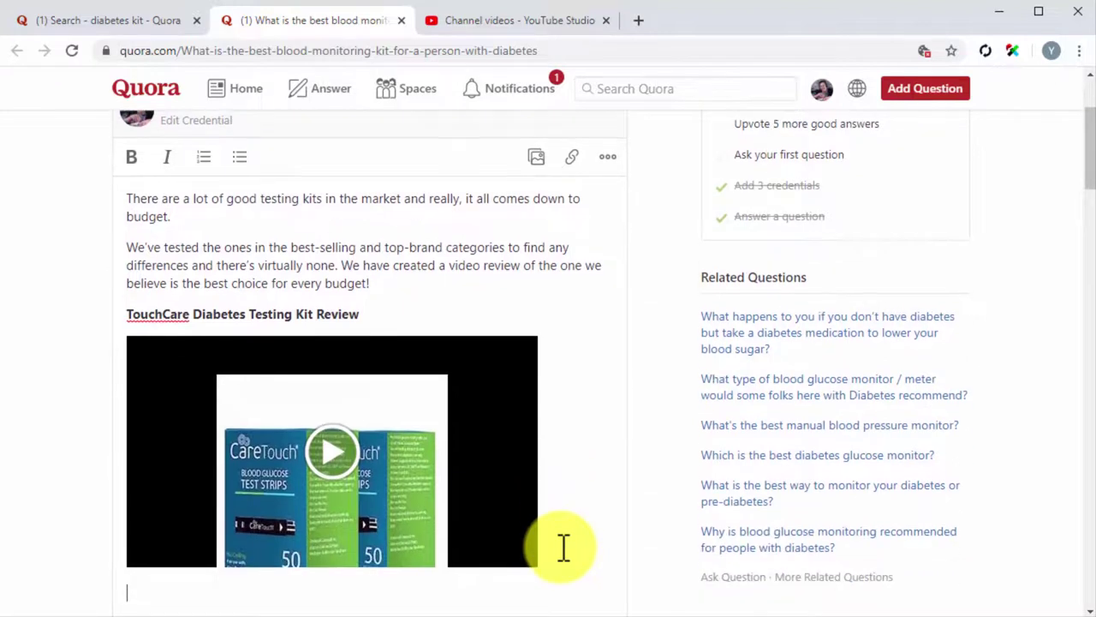
scroll(564, 548, "up", 1)
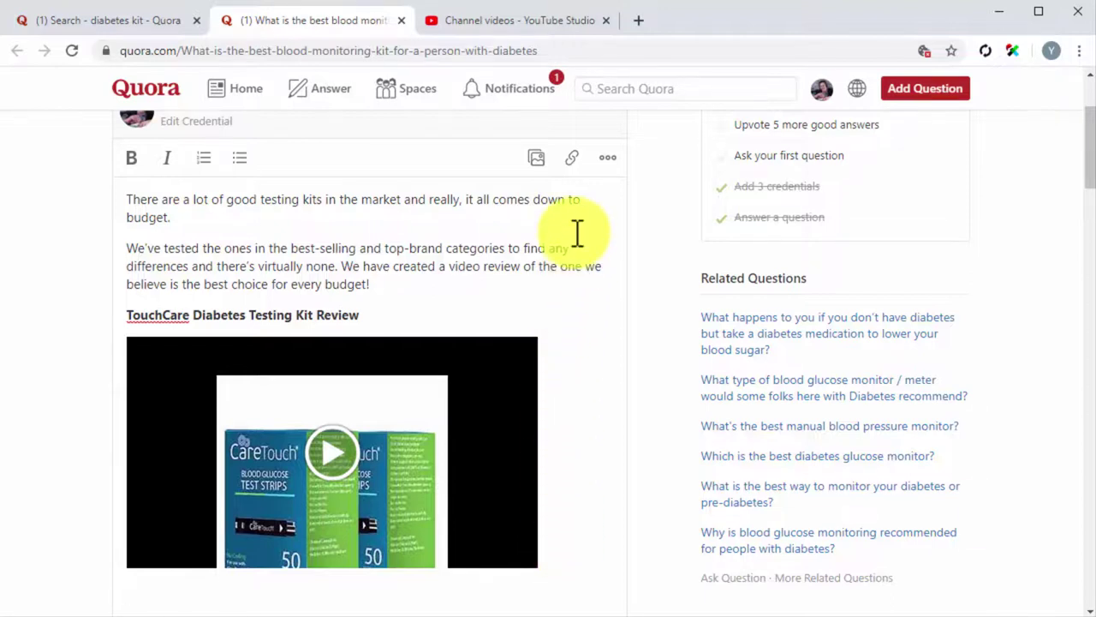
Insert the youtu.be video link below the embed as 'Diabetes Care- Care Touch Diabetes Testing Kit - Video Review'
left_click(573, 164)
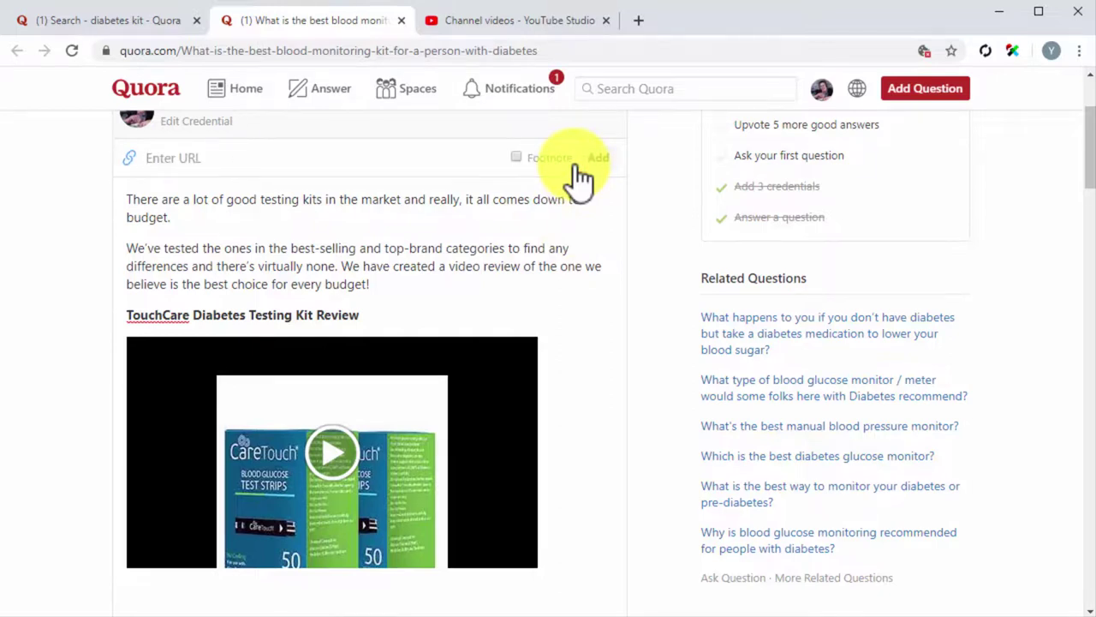
type("https://youtu.be/5-8Eplv6oiw")
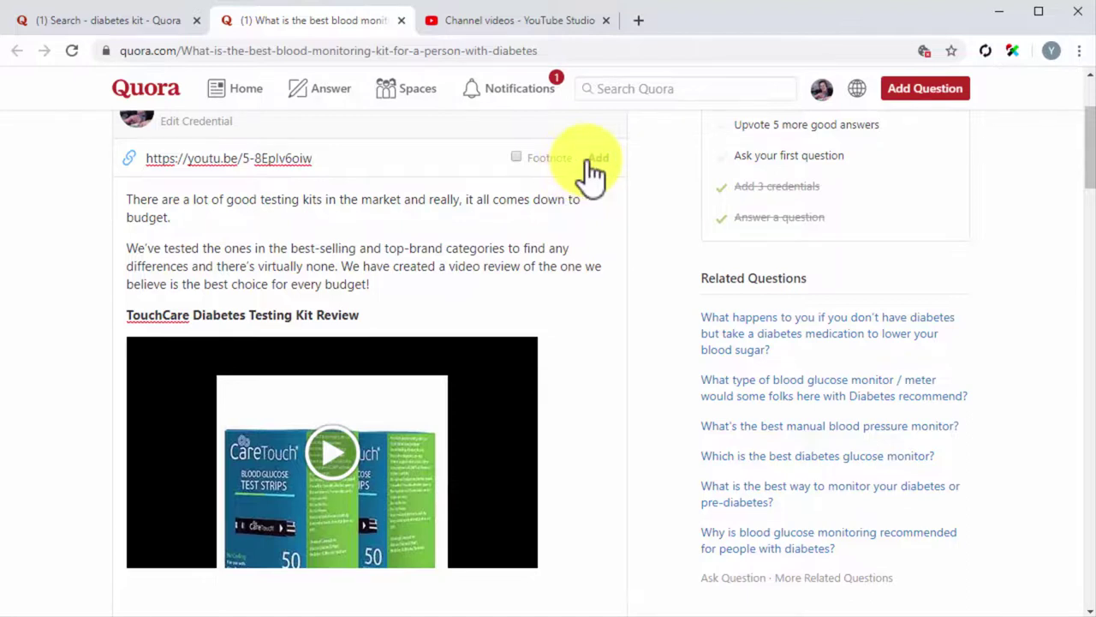
left_click(585, 163)
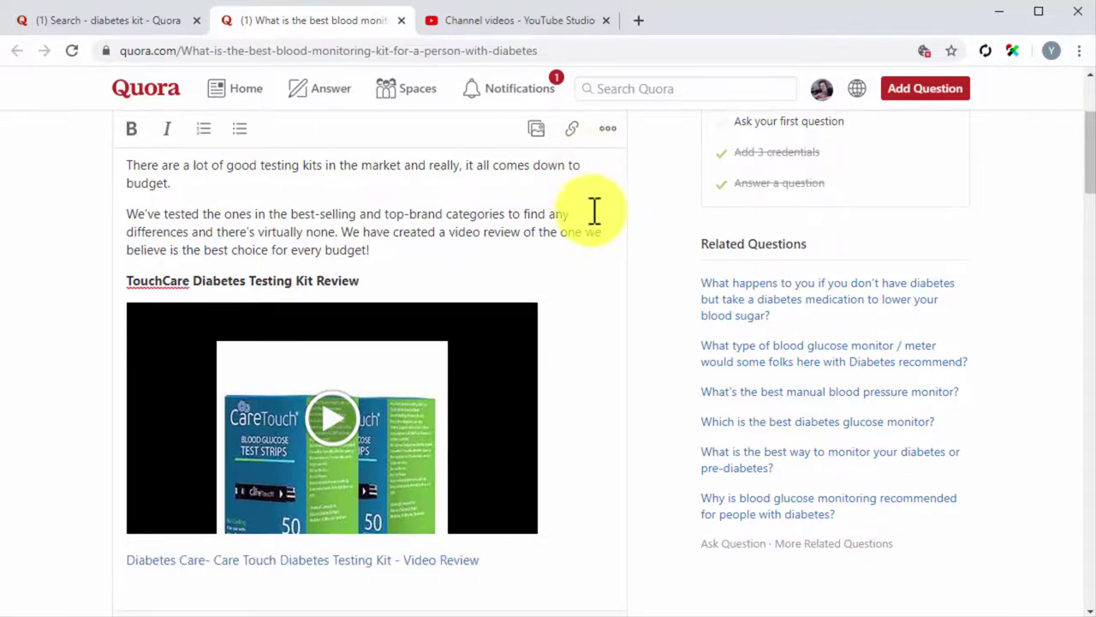
Submit the finished answer to the blood monitoring kit question
scroll(635, 451, "down", 1)
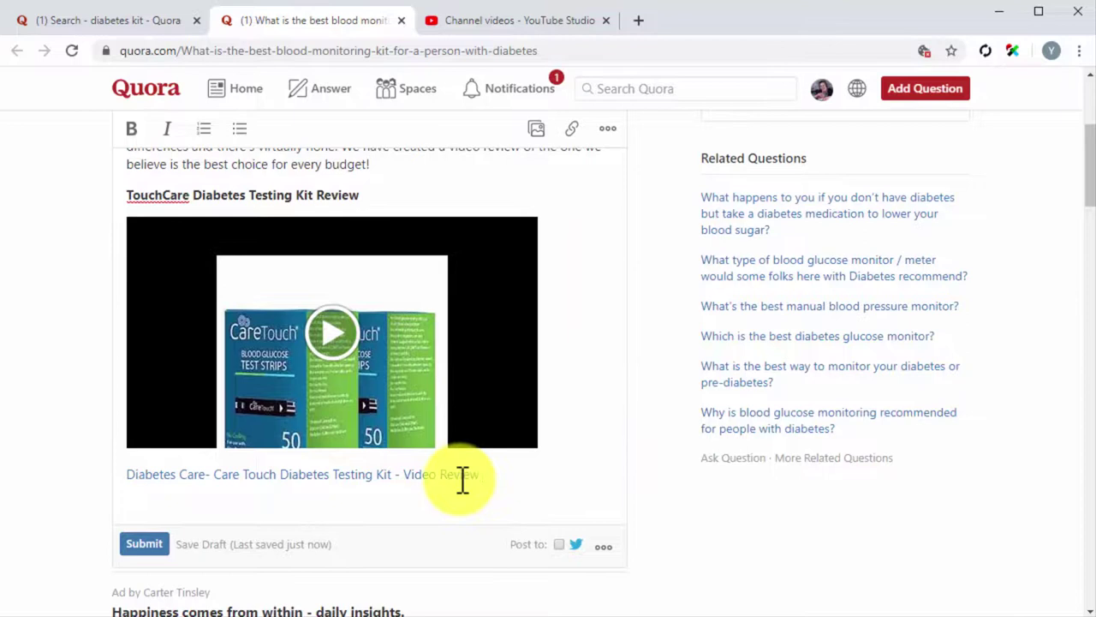
left_click(147, 545)
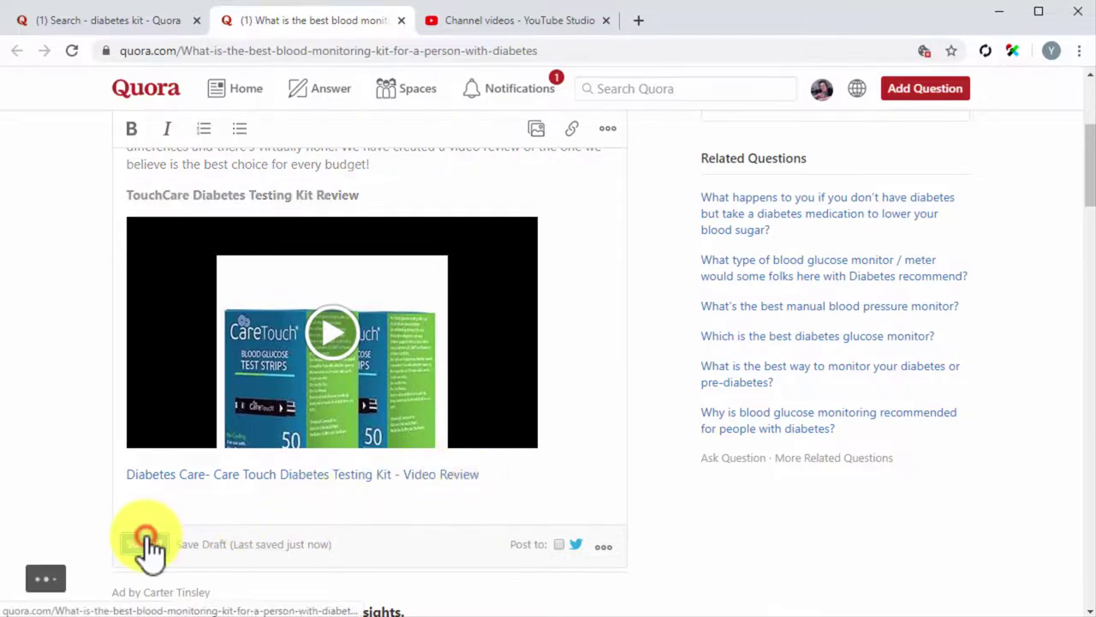